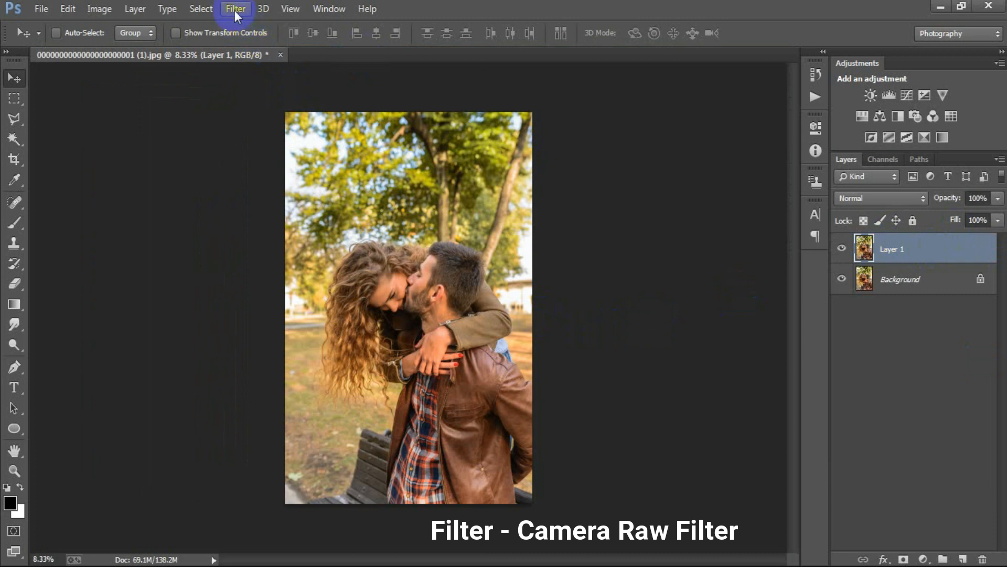
Open the Camera Raw Filter on Layer 1 and set Contrast +19, Highlights -100, Shadows +53, Whites -100 and Blacks -50.
click(296, 100)
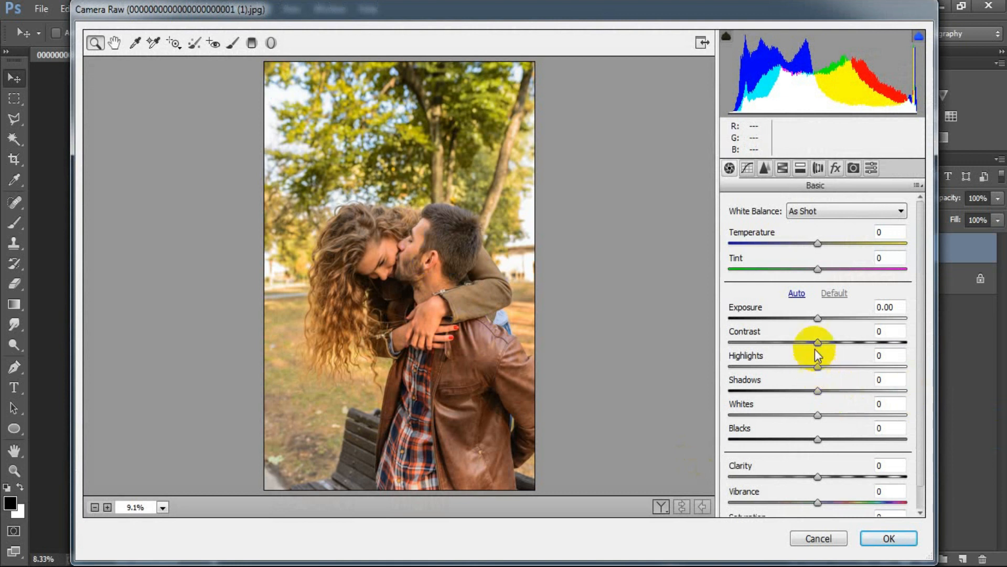
drag(818, 342, 839, 342)
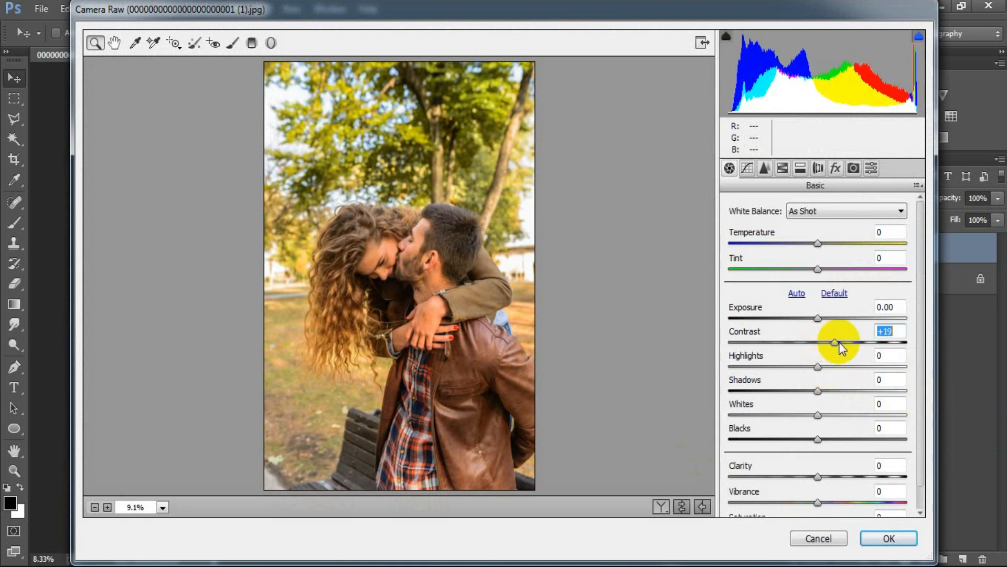
drag(818, 367, 716, 369)
drag(817, 391, 870, 391)
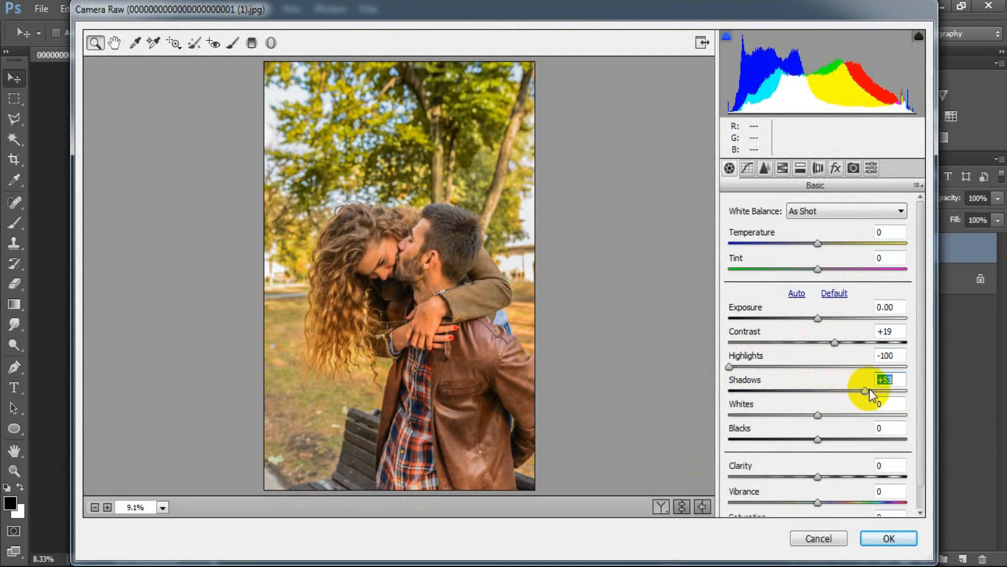
drag(817, 415, 716, 421)
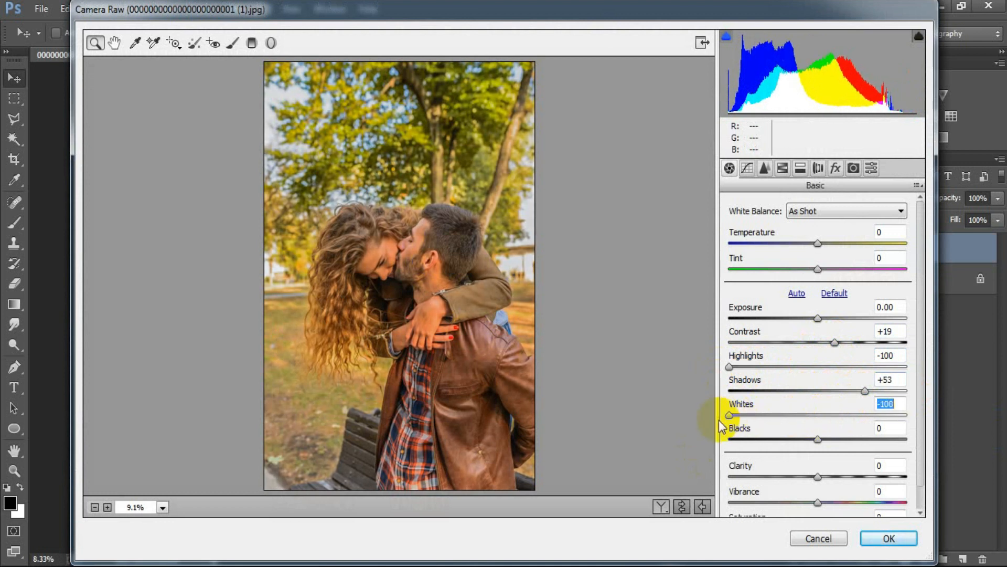
drag(815, 442, 774, 444)
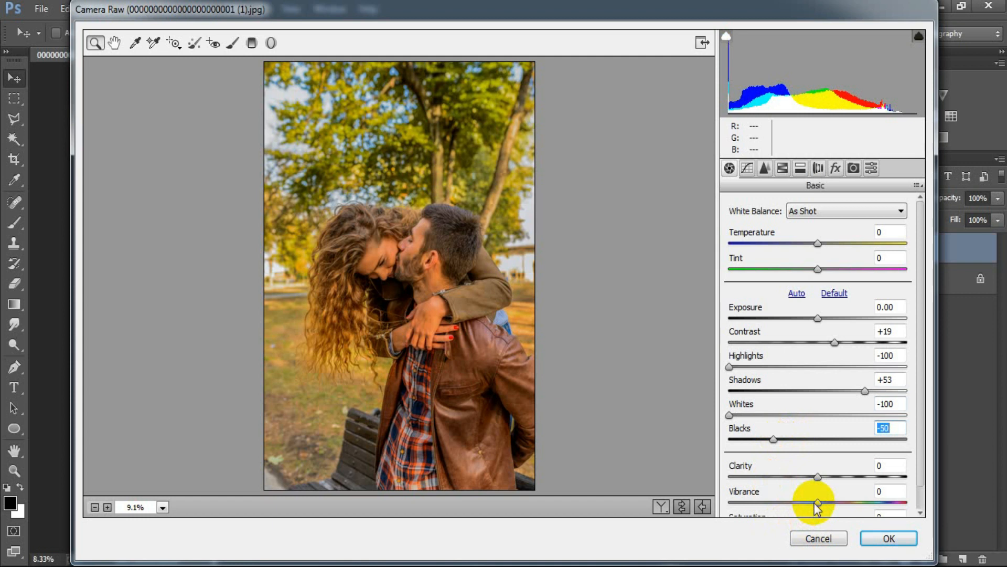
Set the basic Vibrance to +25 and Saturation to -74 to mute the photo's colours.
drag(920, 431, 921, 465)
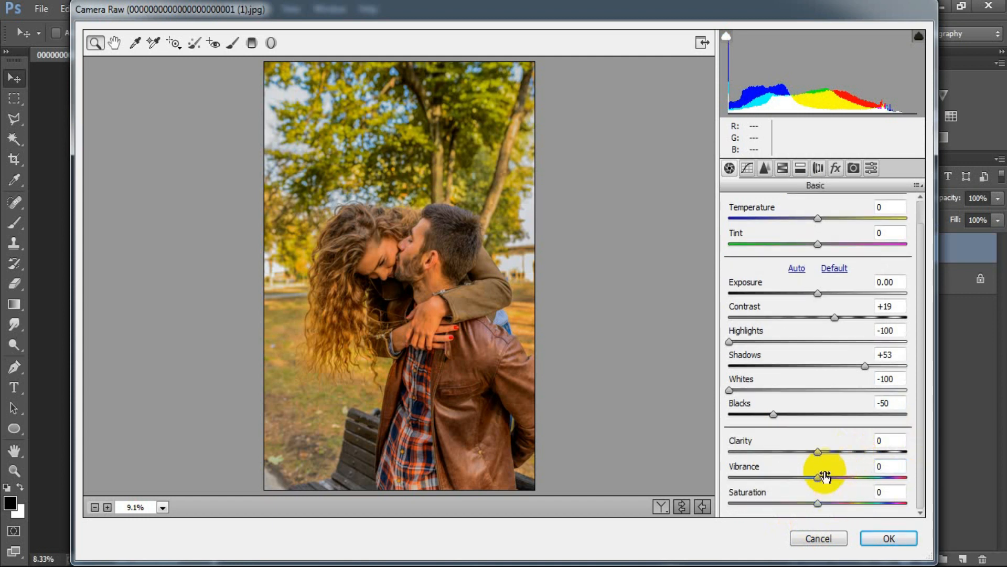
drag(818, 476, 839, 473)
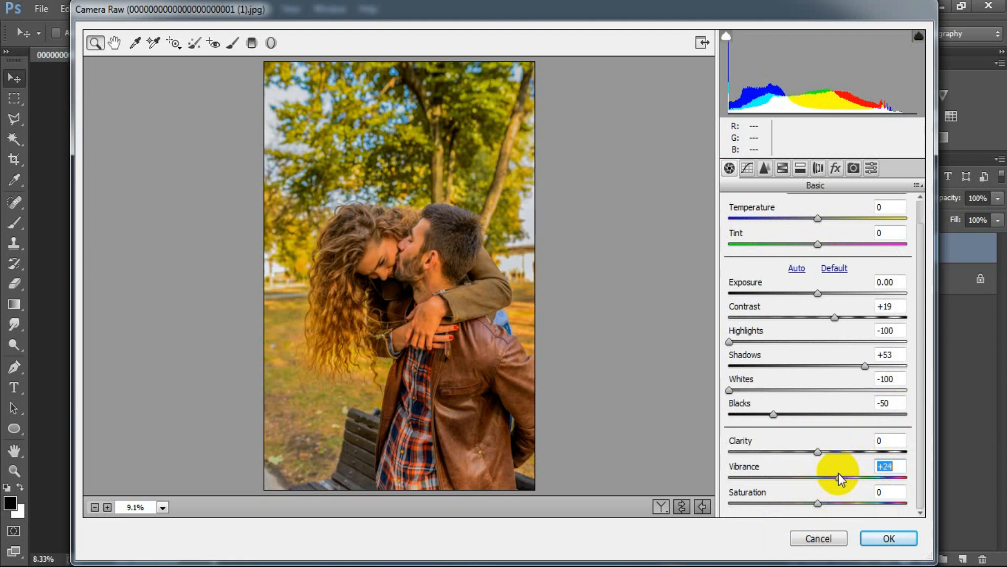
drag(840, 478, 842, 479)
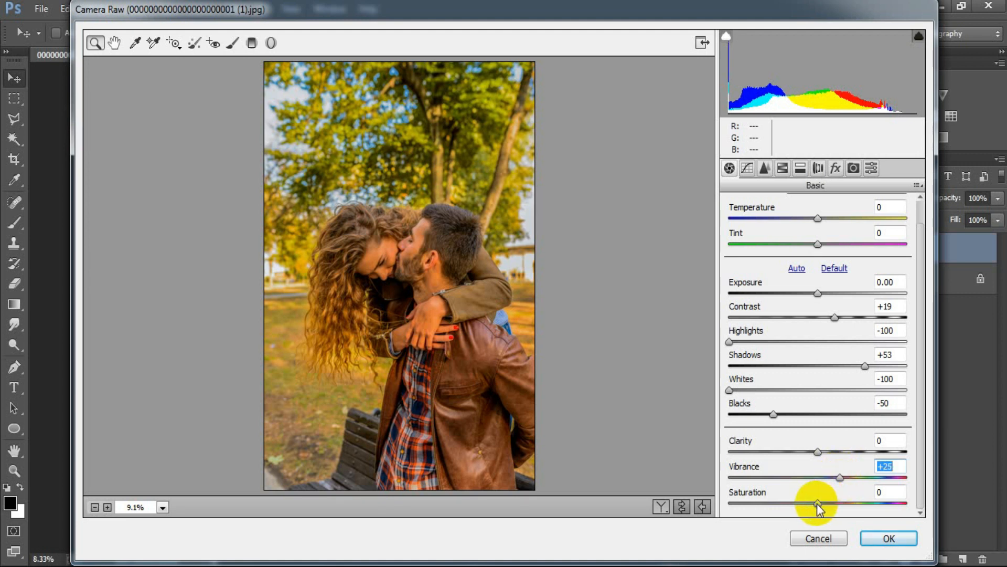
drag(817, 503, 752, 504)
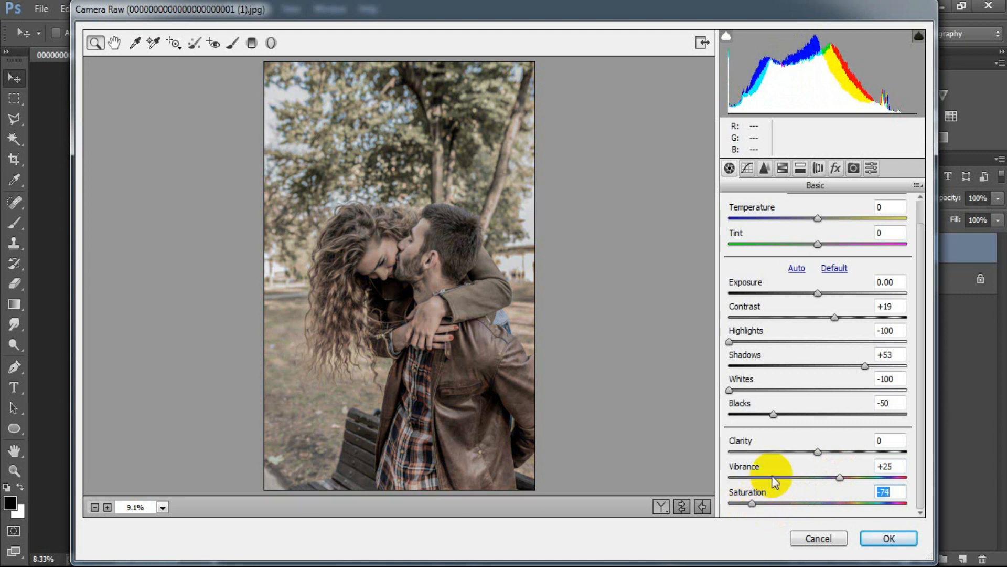
click(896, 491)
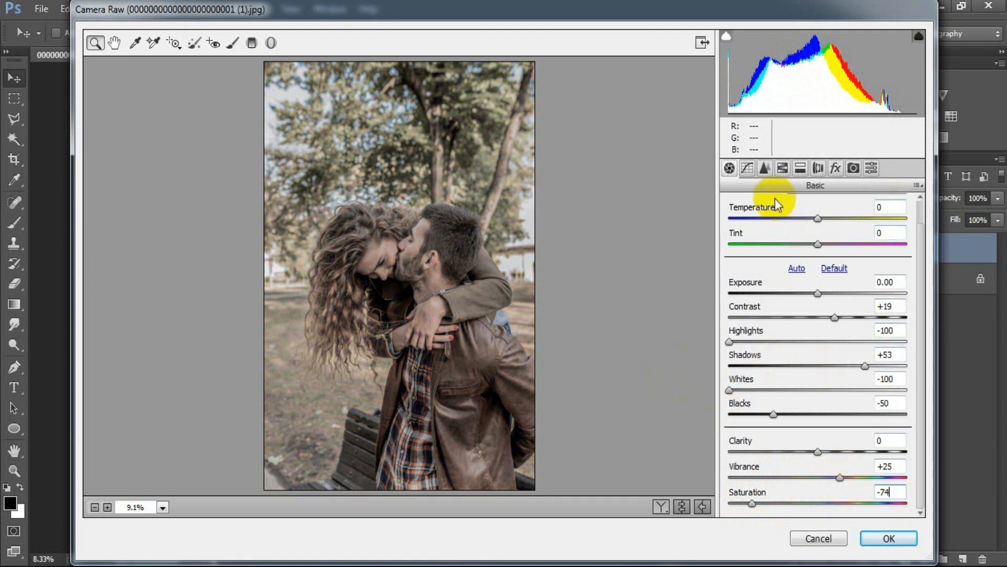
Darken the RGB point tone curve with three points: input 65 to output 52, 129 to 108, and 191 to 169.
click(751, 169)
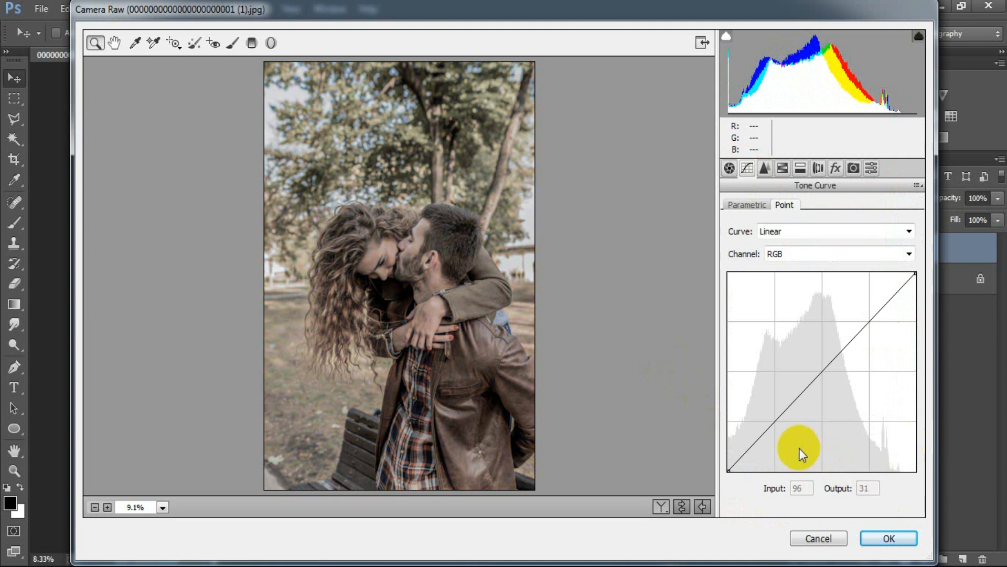
drag(776, 420, 776, 431)
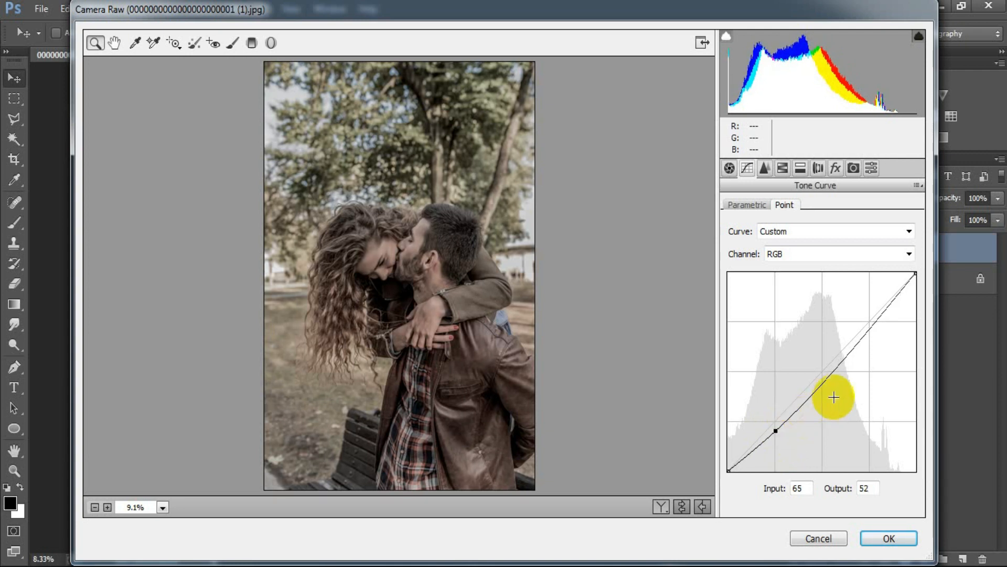
drag(822, 386, 823, 386)
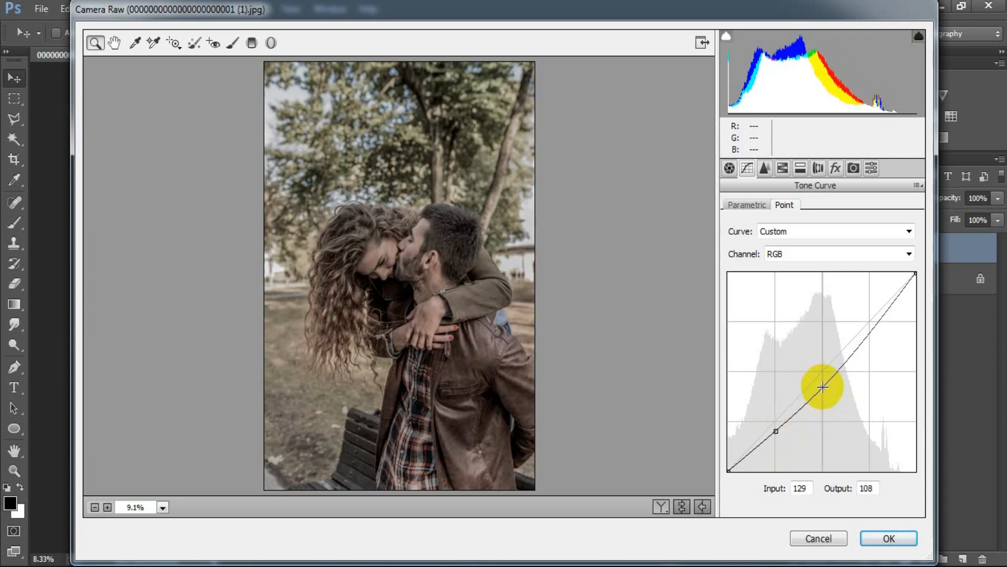
drag(870, 332, 869, 339)
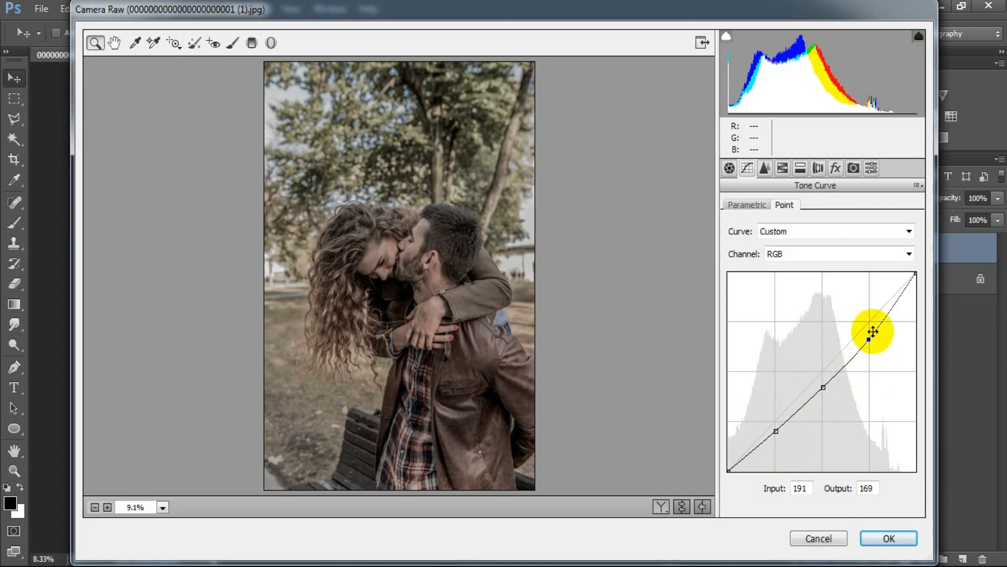
Set the sharpening Amount to 54 and the noise reduction Luminance to 24.
click(766, 169)
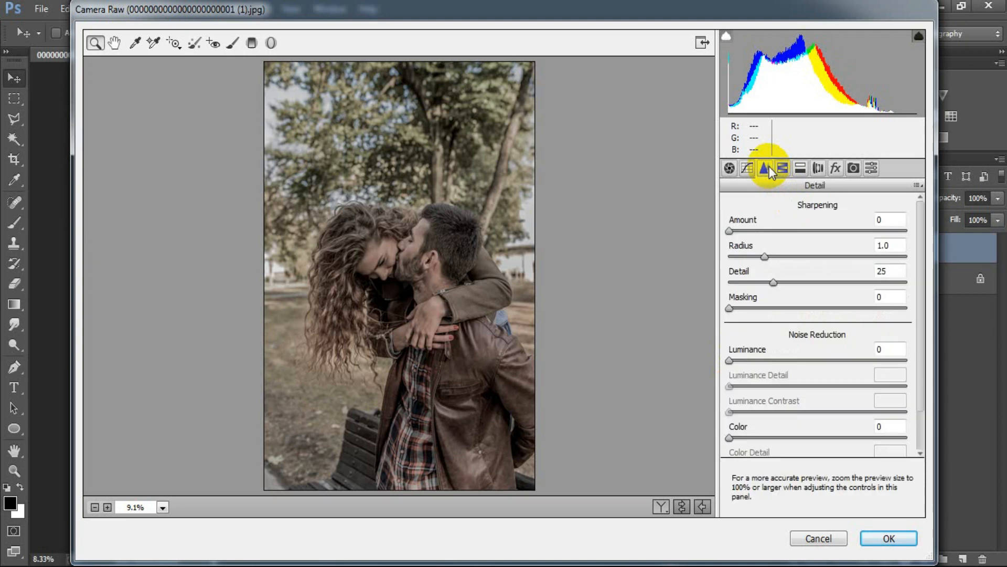
drag(732, 232, 792, 235)
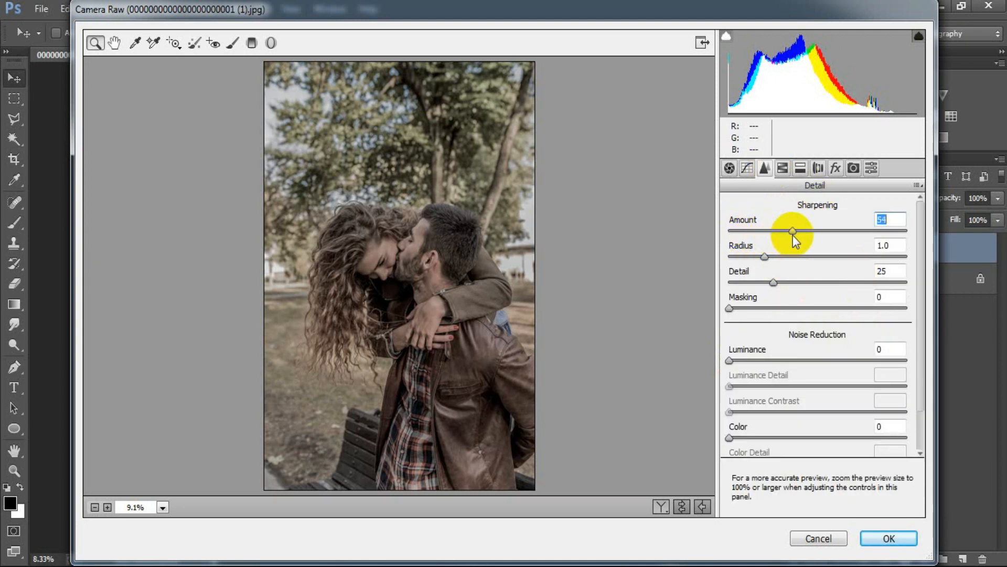
drag(729, 360, 773, 361)
click(899, 349)
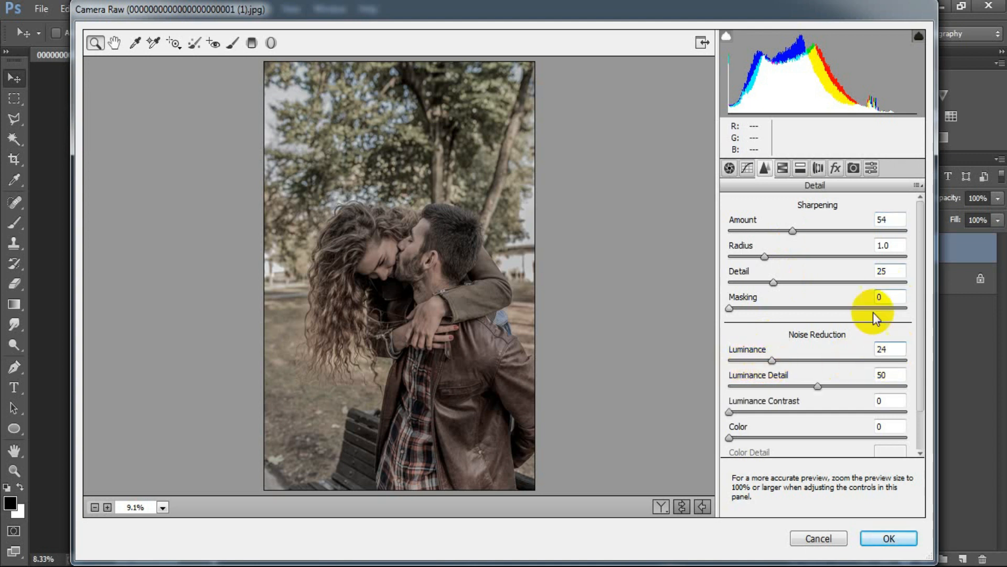
Shift the HSL hues to Oranges -2, Yellows -95, Greens -95, Aquas -42 and Blues -4.
click(782, 169)
click(737, 227)
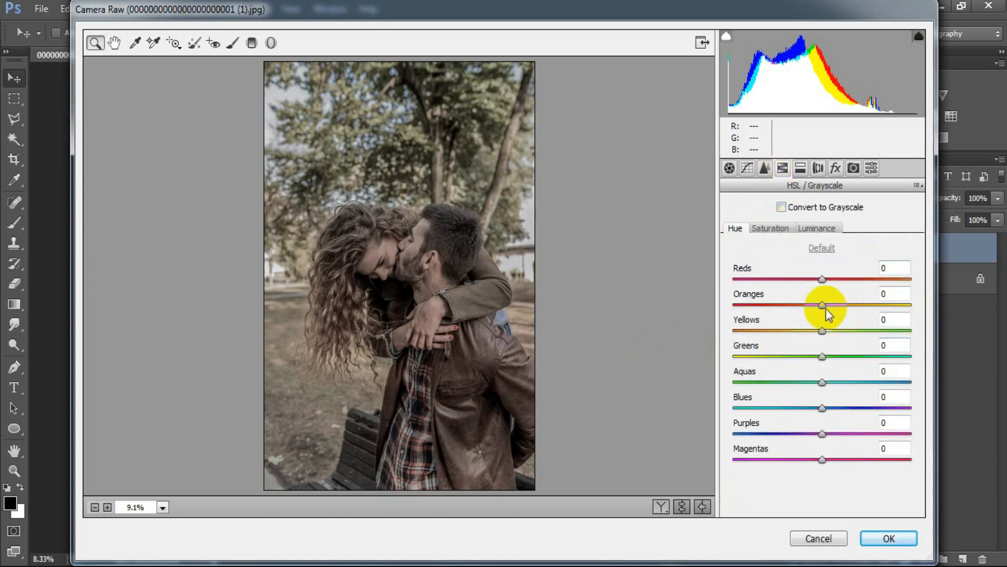
drag(822, 305, 821, 307)
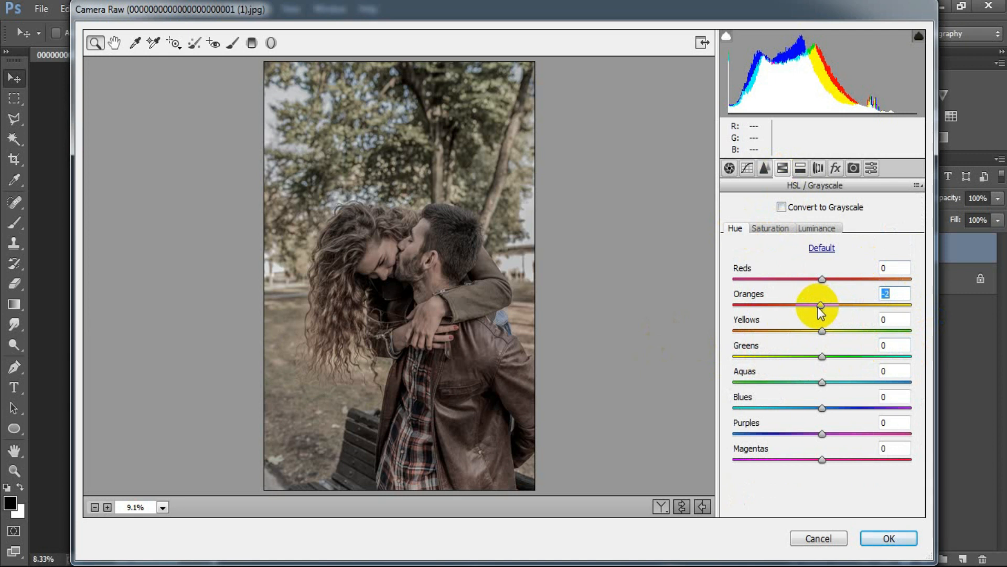
drag(822, 331, 738, 334)
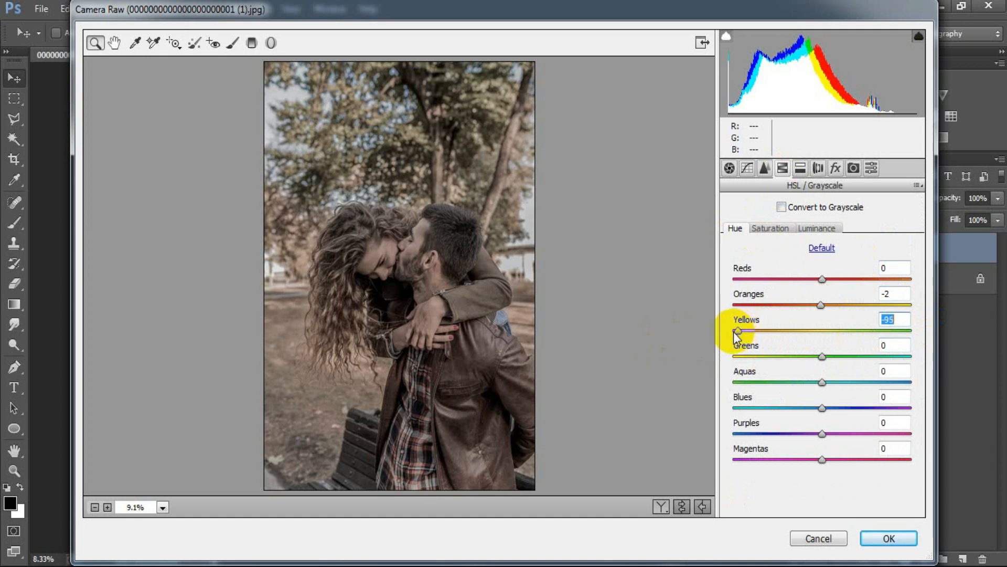
click(812, 359)
drag(812, 362, 739, 373)
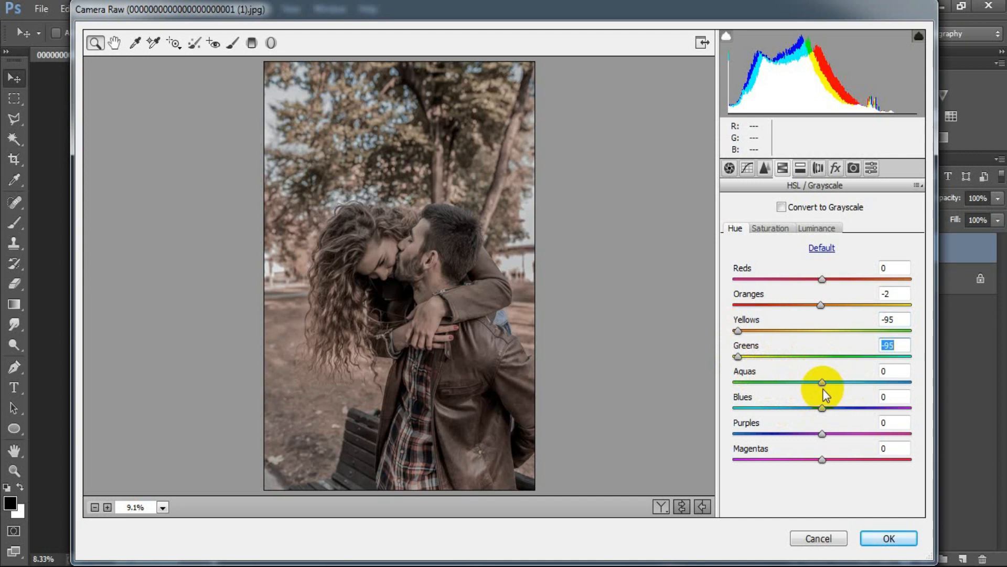
drag(823, 389, 785, 390)
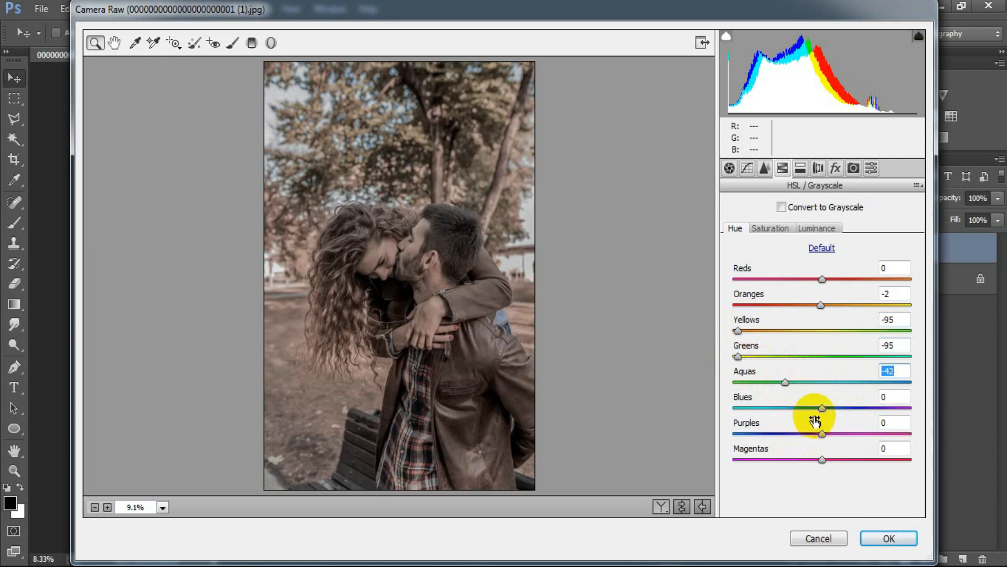
drag(822, 409, 818, 409)
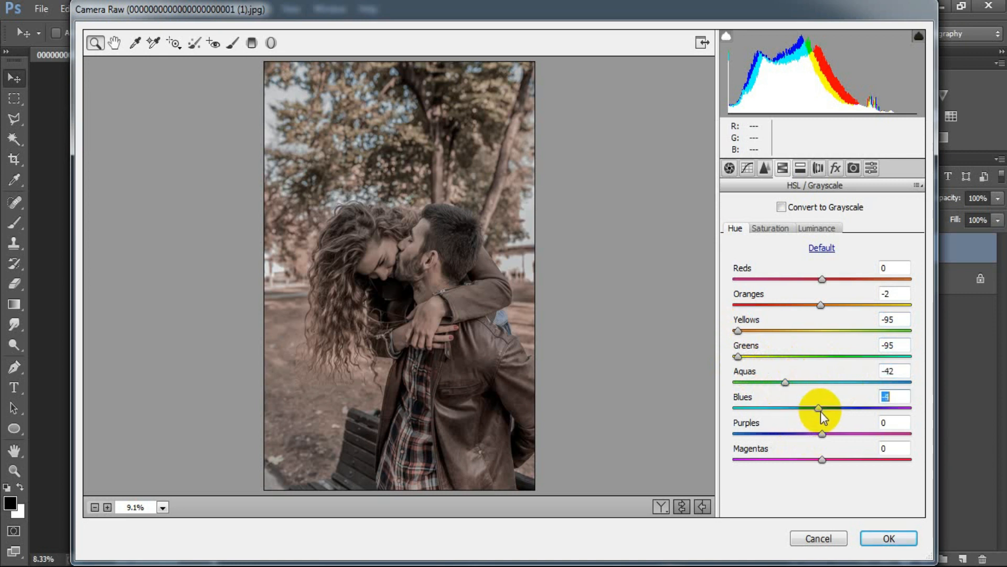
click(907, 400)
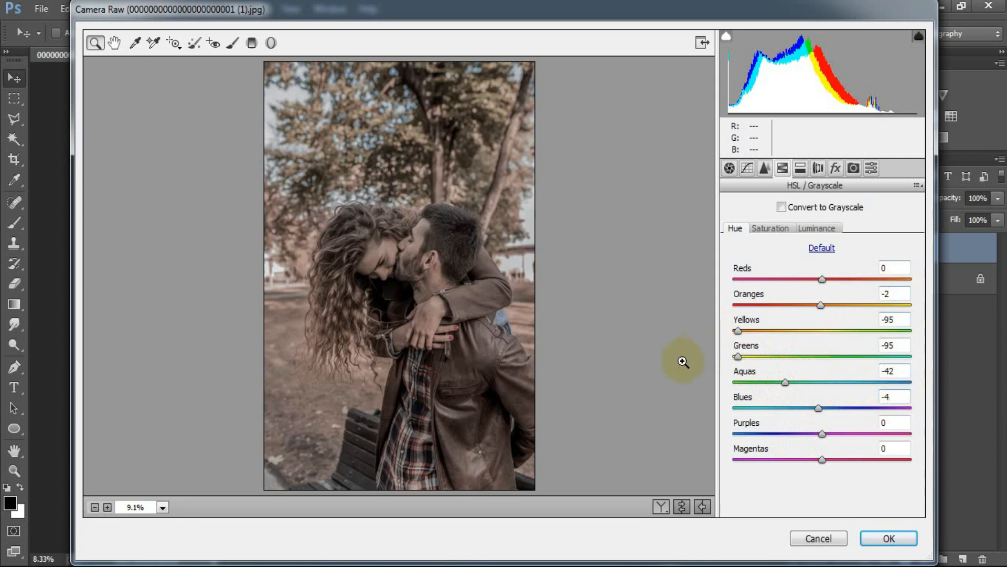
Set the HSL saturation to Reds +71, Oranges +100, Yellows +100, Greens +28, Aquas +100 and Blues -97.
click(770, 229)
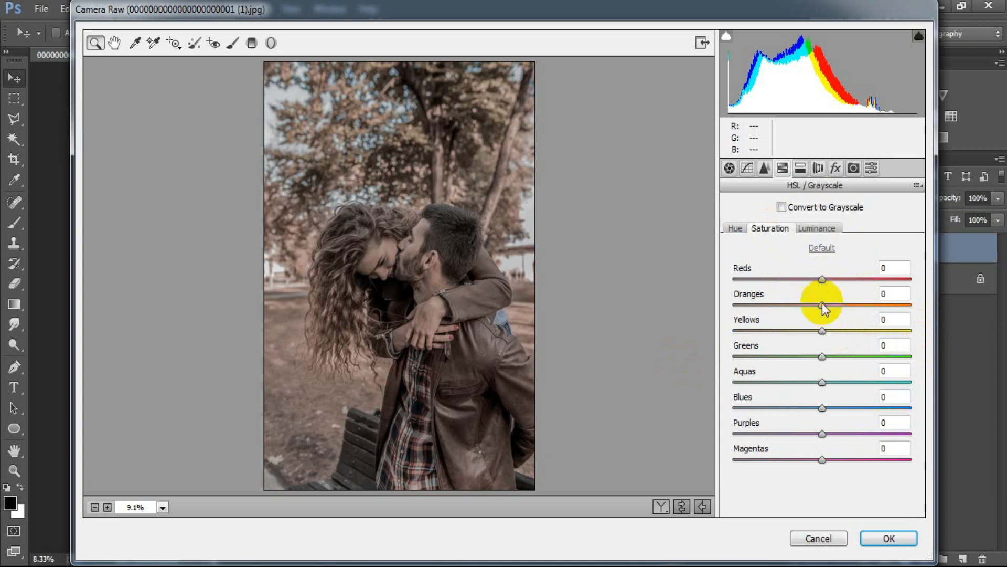
drag(822, 282, 886, 283)
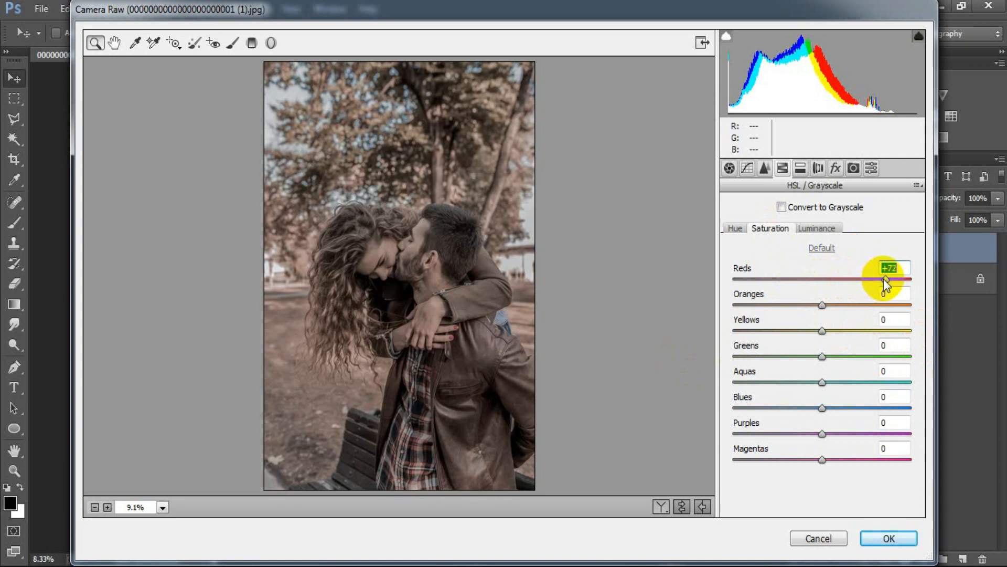
drag(822, 306, 918, 305)
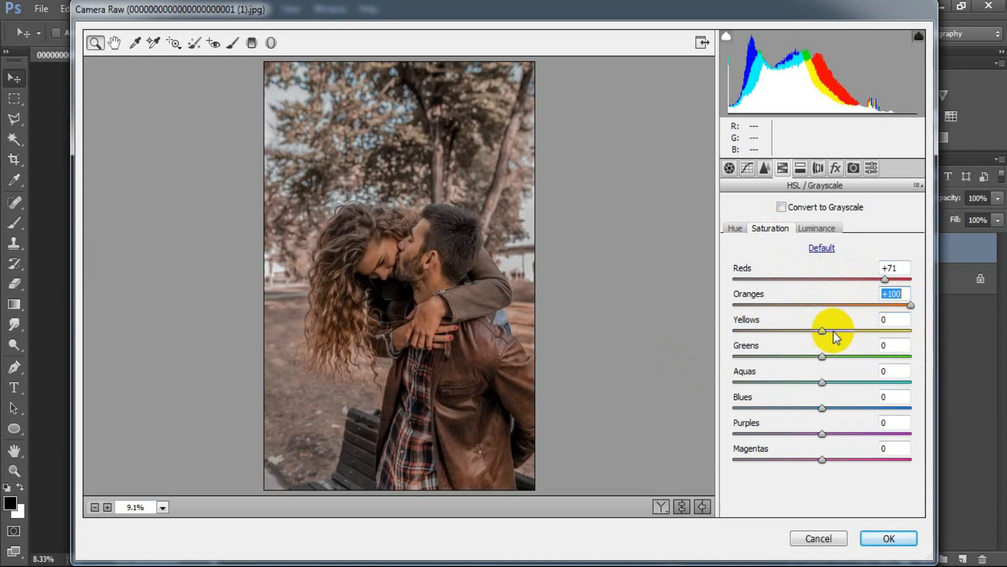
drag(822, 332, 918, 331)
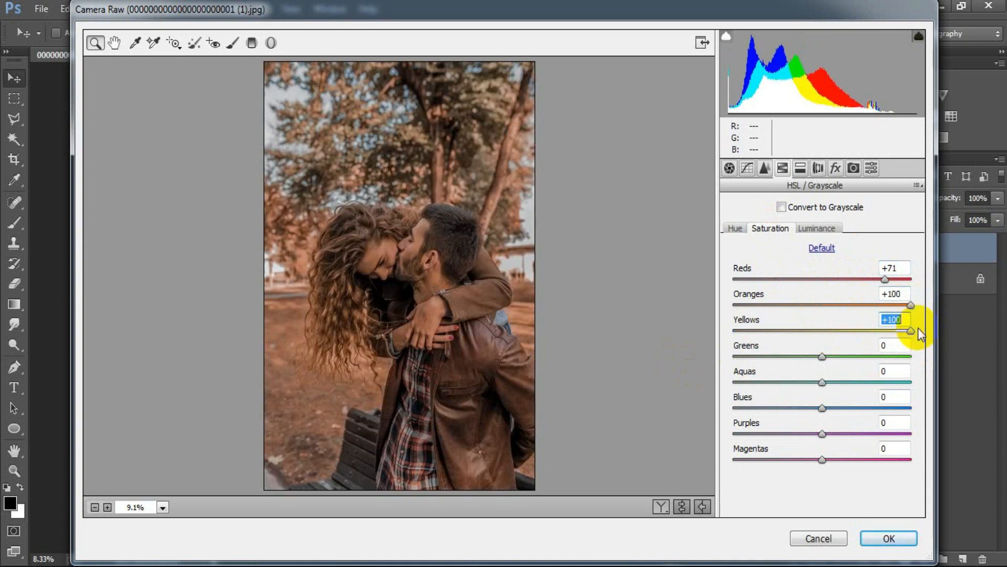
click(822, 359)
drag(822, 359, 848, 355)
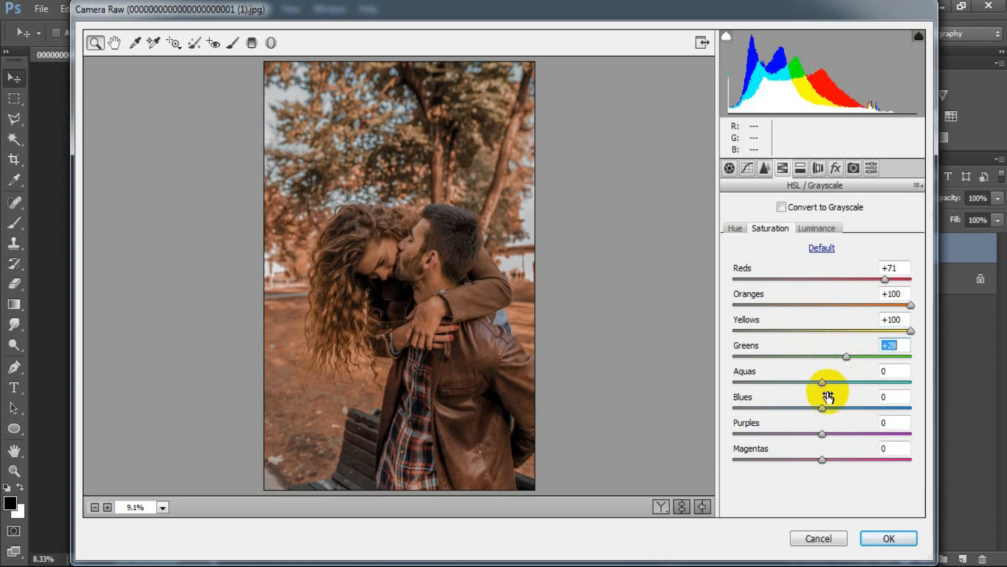
drag(823, 382, 913, 385)
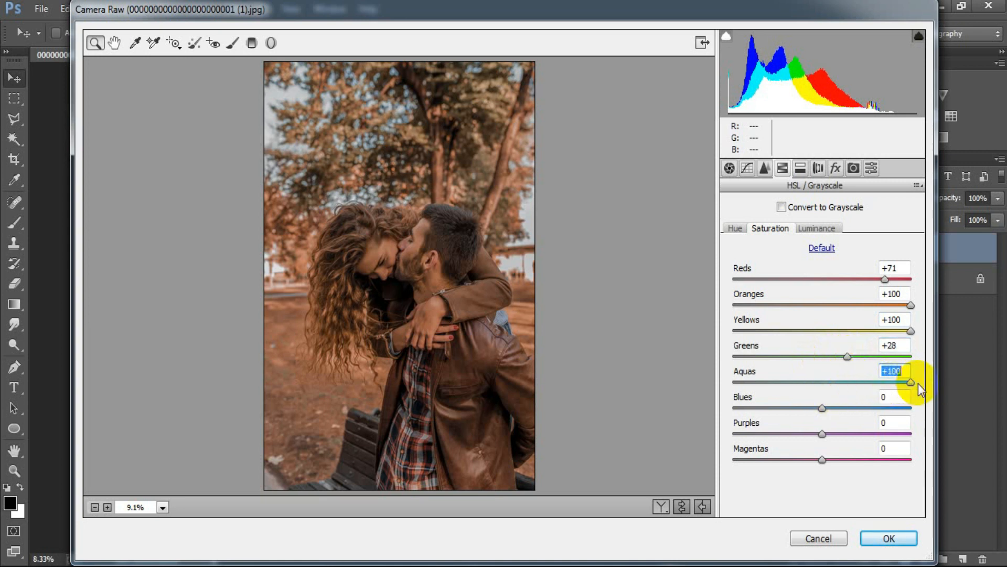
drag(822, 409, 735, 415)
click(899, 397)
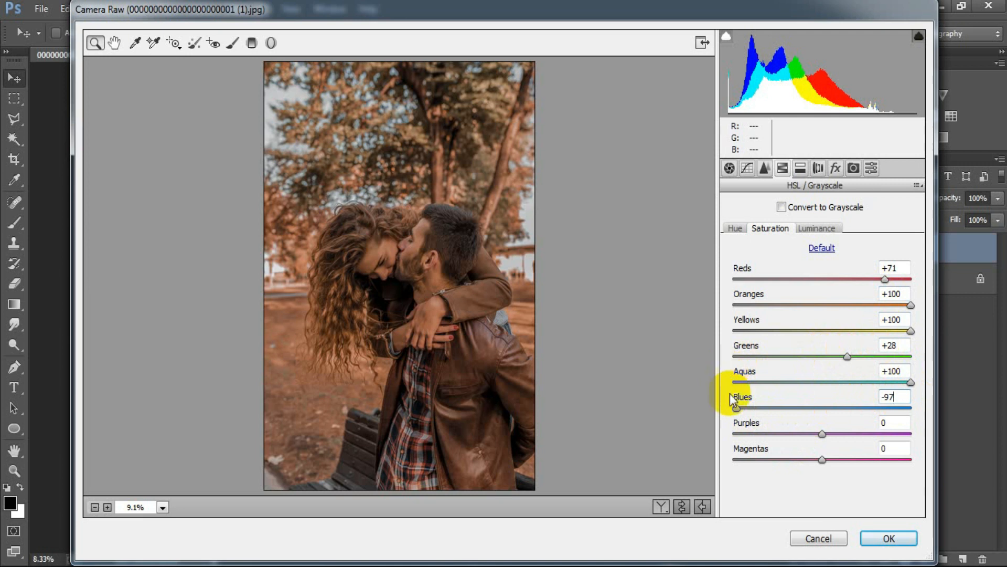
Set the HSL luminance to Reds +46, Oranges +39 and Greens +12.
click(819, 229)
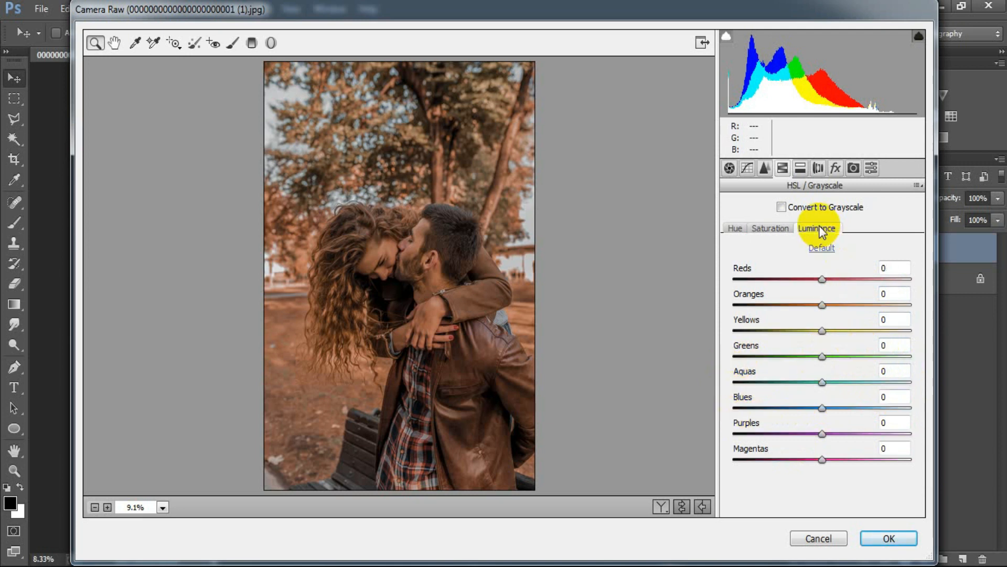
drag(822, 280, 862, 278)
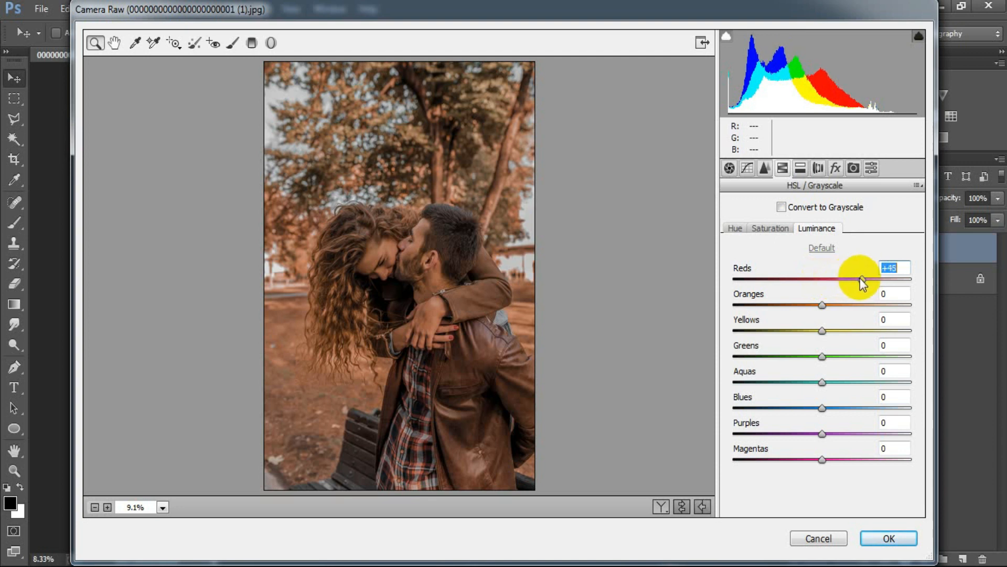
drag(821, 305, 856, 304)
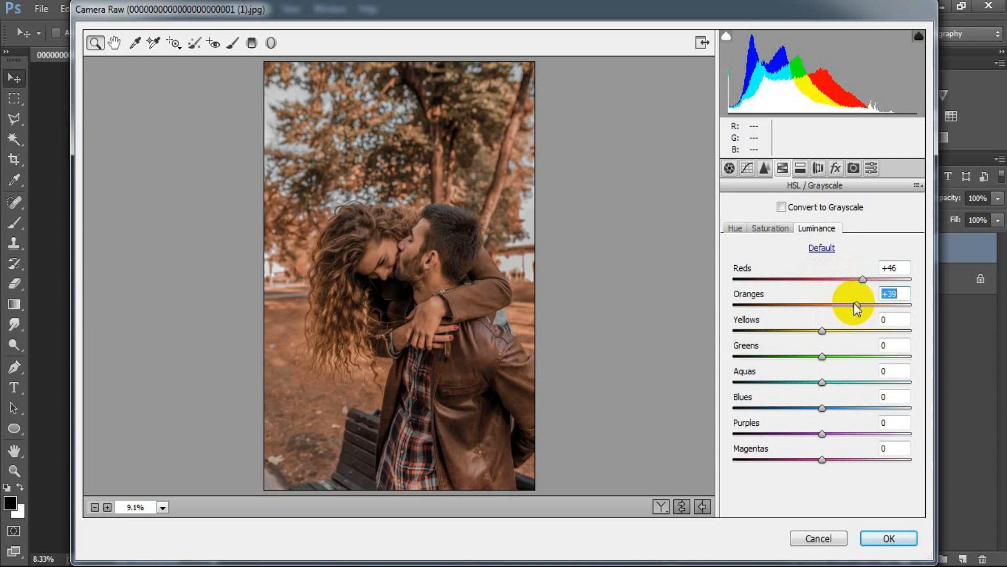
drag(822, 357, 830, 356)
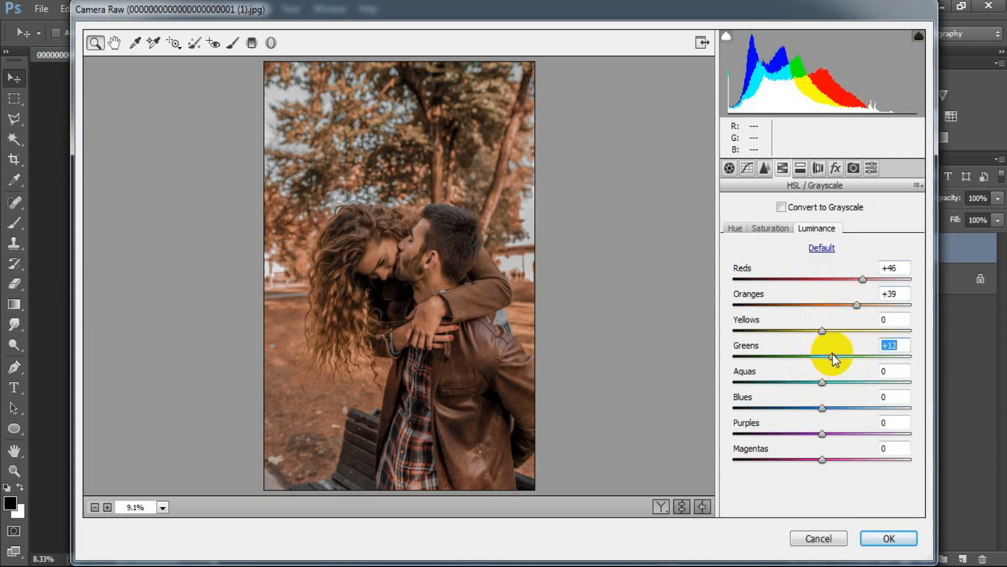
Set the HSL luminance of Aquas to -100 and Blues to -95.
drag(822, 382, 726, 385)
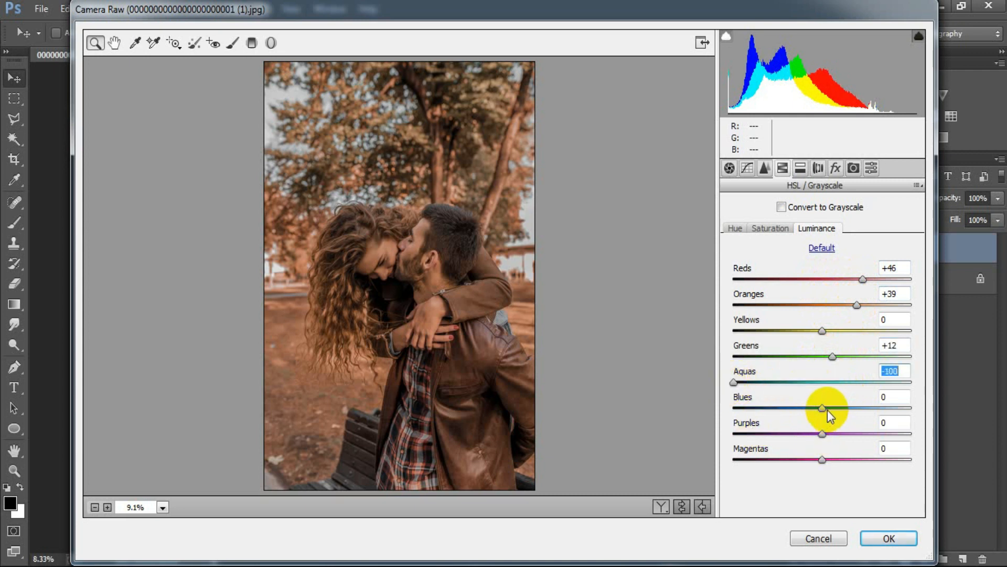
drag(823, 408, 736, 415)
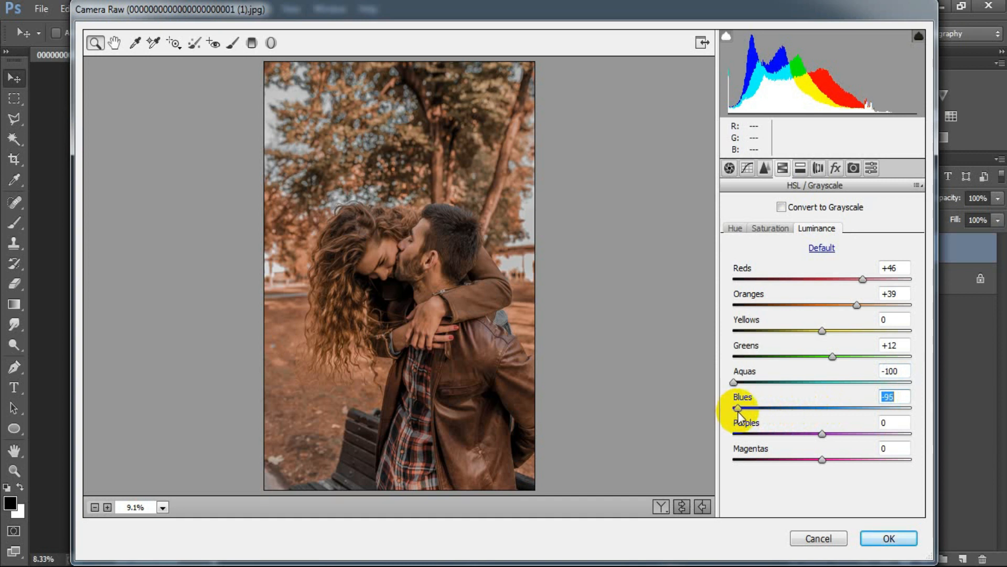
click(905, 397)
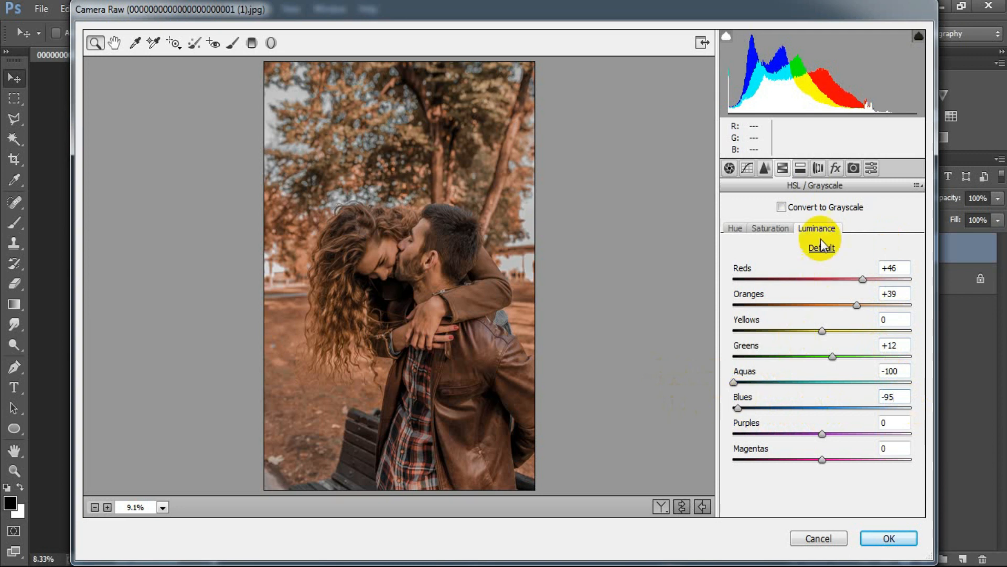
Add a post-crop vignette with Amount -20, Midpoint 21, Roundness +34 and Feather 100.
click(835, 172)
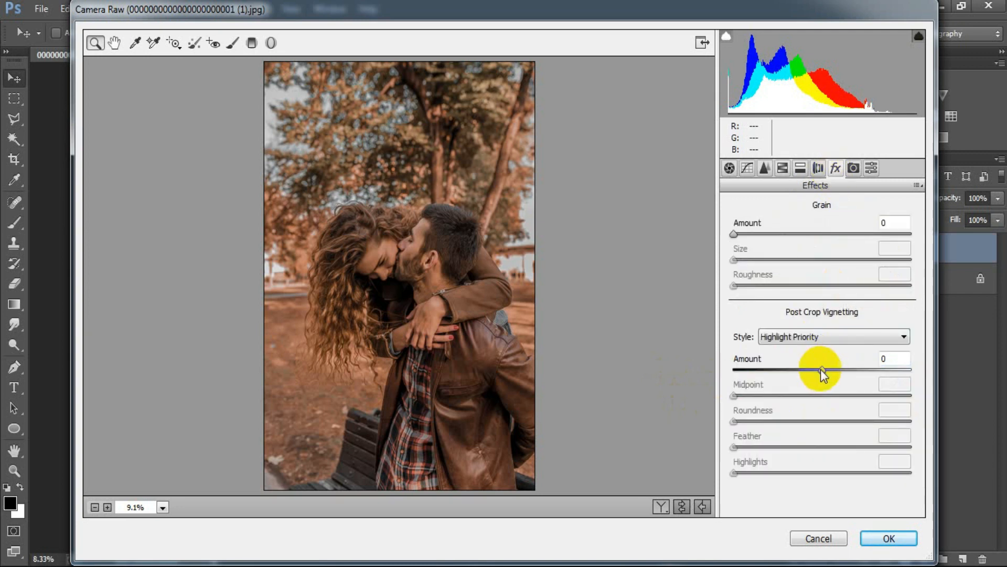
drag(822, 369, 795, 397)
drag(782, 398, 776, 398)
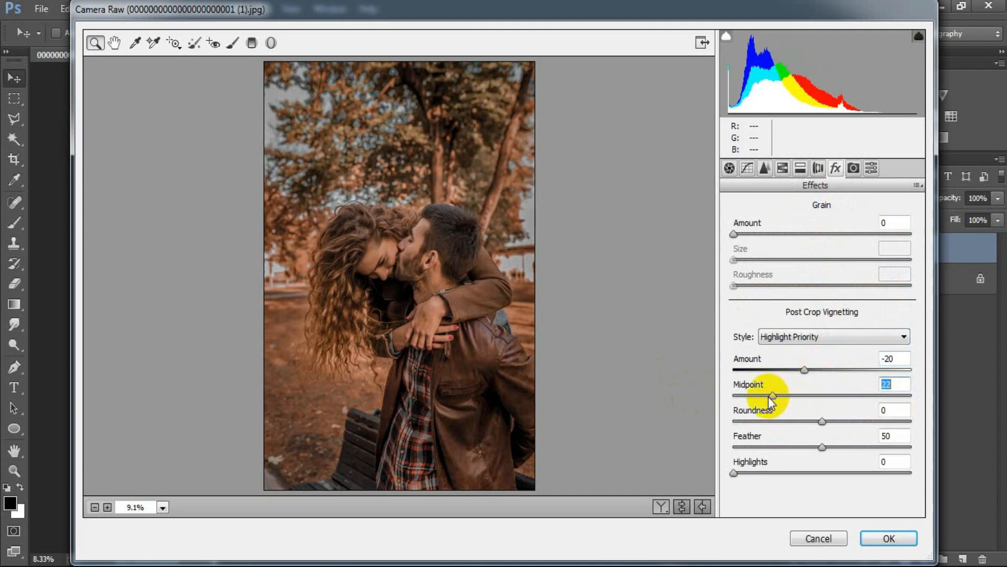
drag(826, 423, 846, 417)
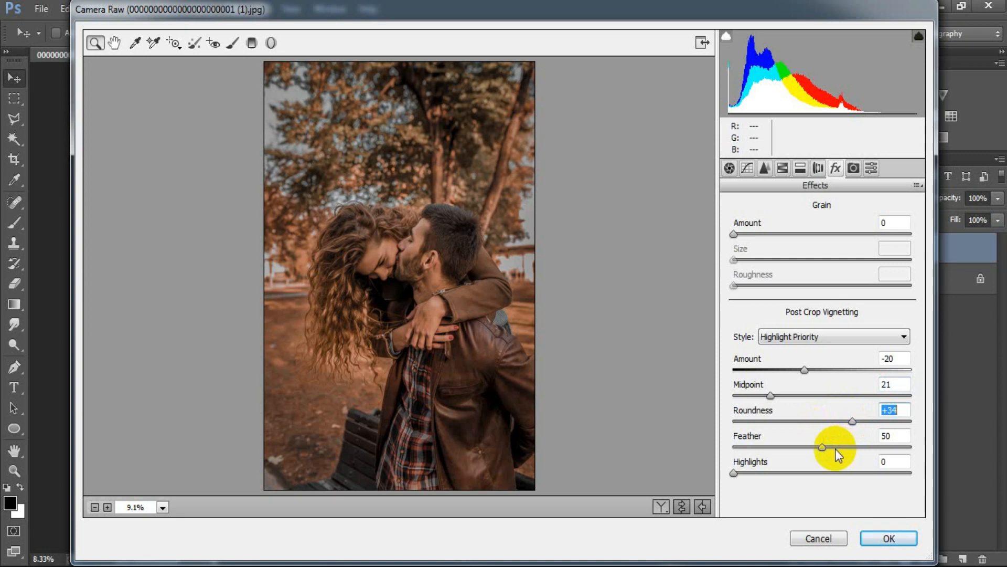
drag(822, 447, 914, 443)
click(895, 435)
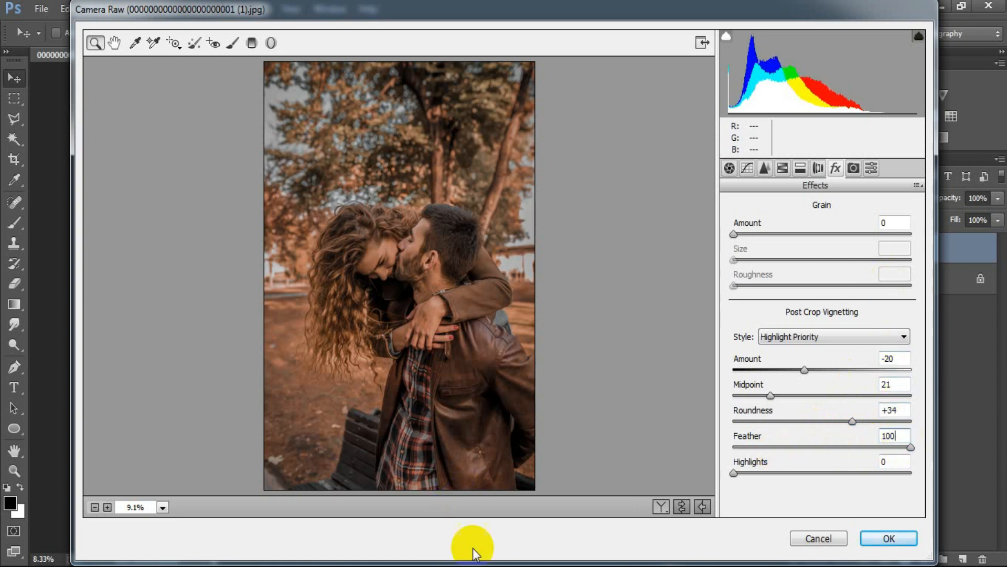
Compare the photo before and after side by side and apply the Camera Raw adjustments to the layer.
click(681, 504)
click(681, 504)
click(681, 504)
click(681, 504)
click(662, 507)
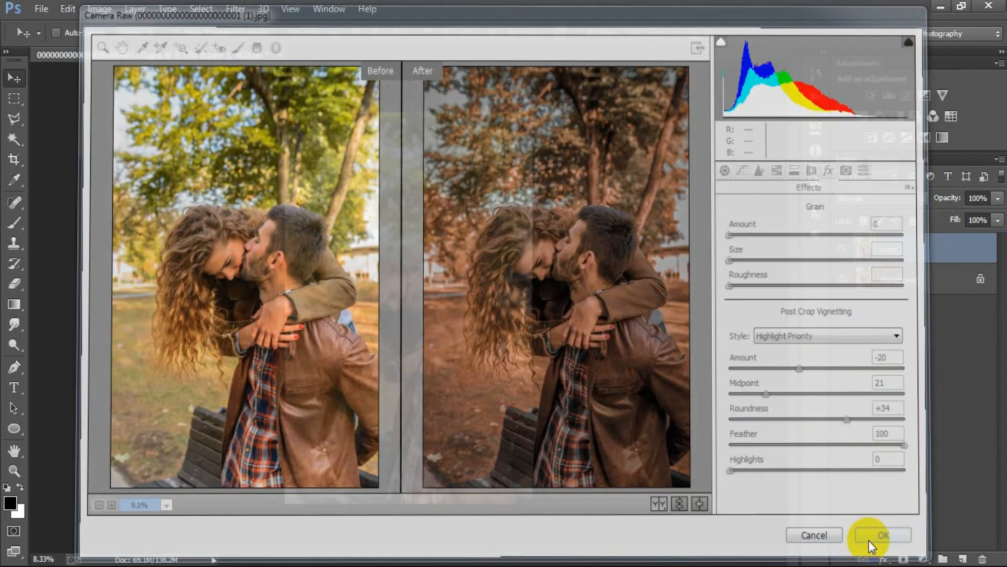
click(871, 539)
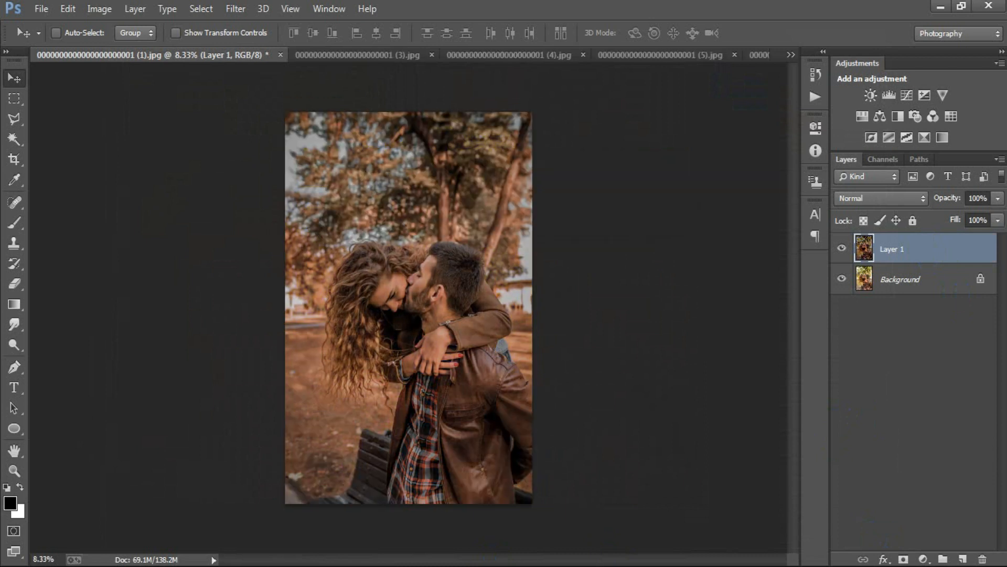
Compare the graded Layer 1 with the original by toggling its visibility in photo (1) and photo (3).
click(842, 251)
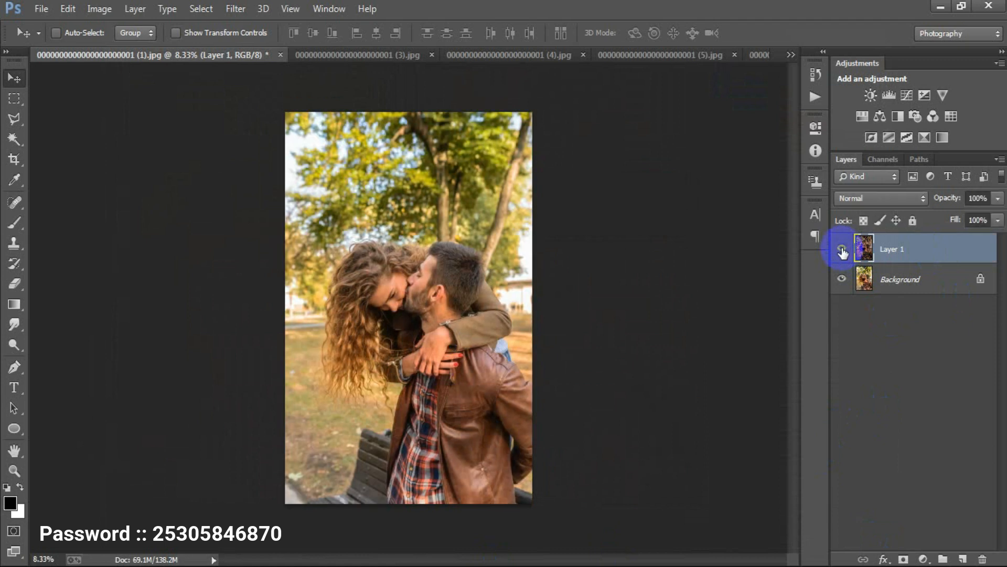
click(842, 250)
click(367, 55)
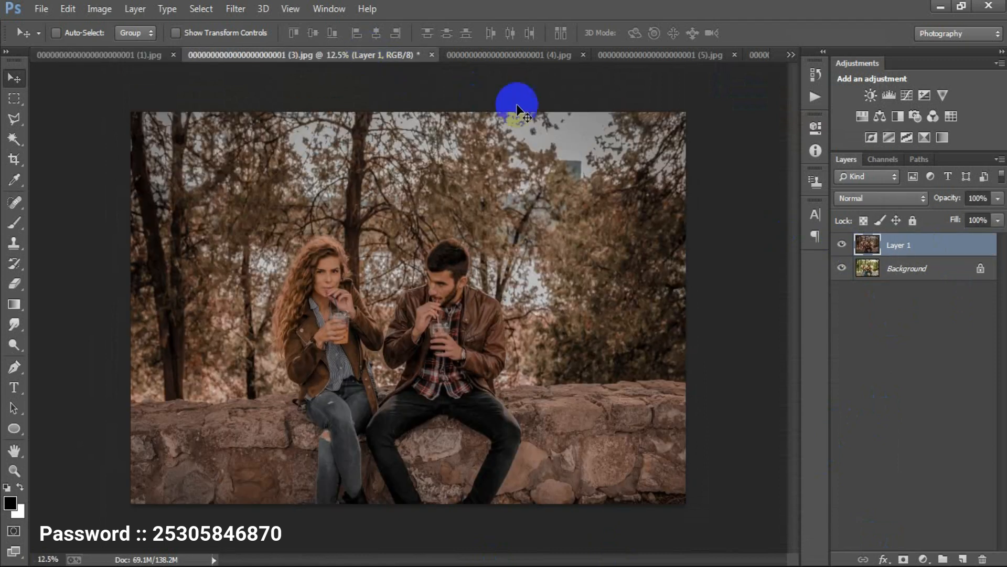
click(841, 247)
click(841, 247)
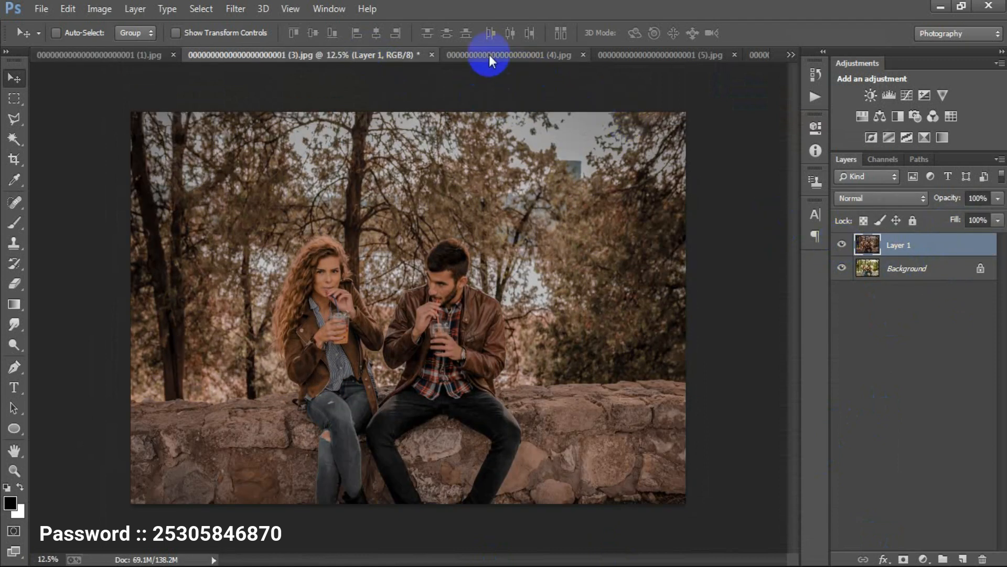
Compare the graded and original versions of photo (4) and photo (5) by hiding and showing Layer 1.
click(491, 55)
click(842, 244)
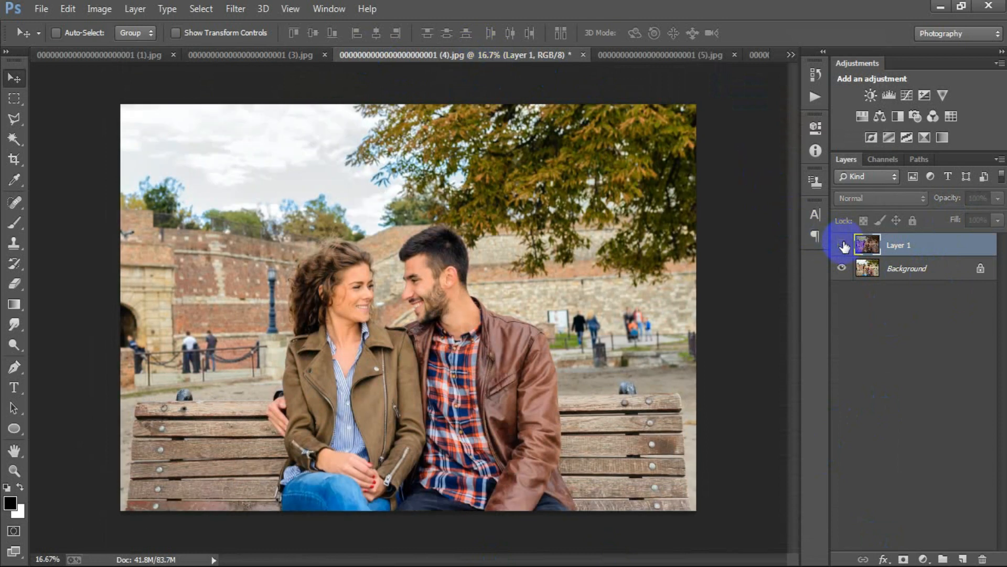
click(842, 244)
click(650, 55)
click(842, 249)
click(842, 250)
Switch to photo (2) and toggle Layer 1's visibility to compare its grade with the original.
click(751, 53)
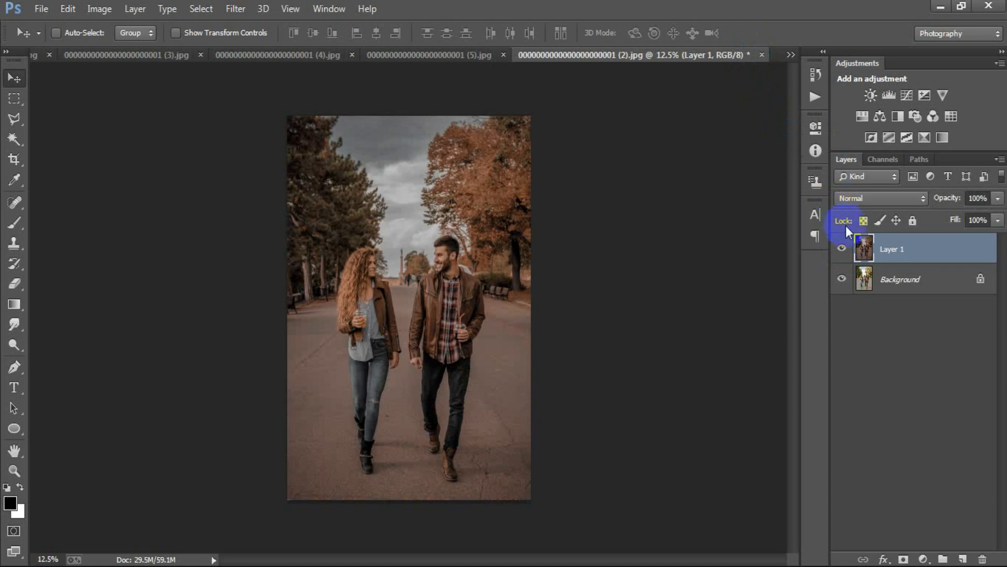
click(842, 250)
click(842, 249)
click(843, 249)
click(842, 249)
Return to photo (1) and repeatedly hide and show Layer 1 to review the final grade, leaving it visible.
click(30, 55)
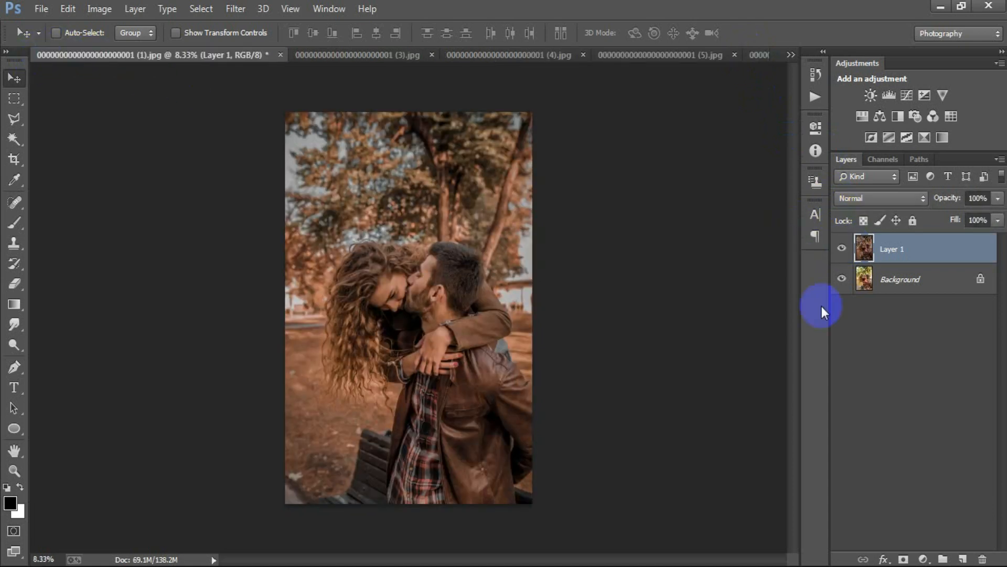
click(842, 249)
click(843, 250)
click(842, 250)
click(843, 249)
click(842, 250)
click(843, 250)
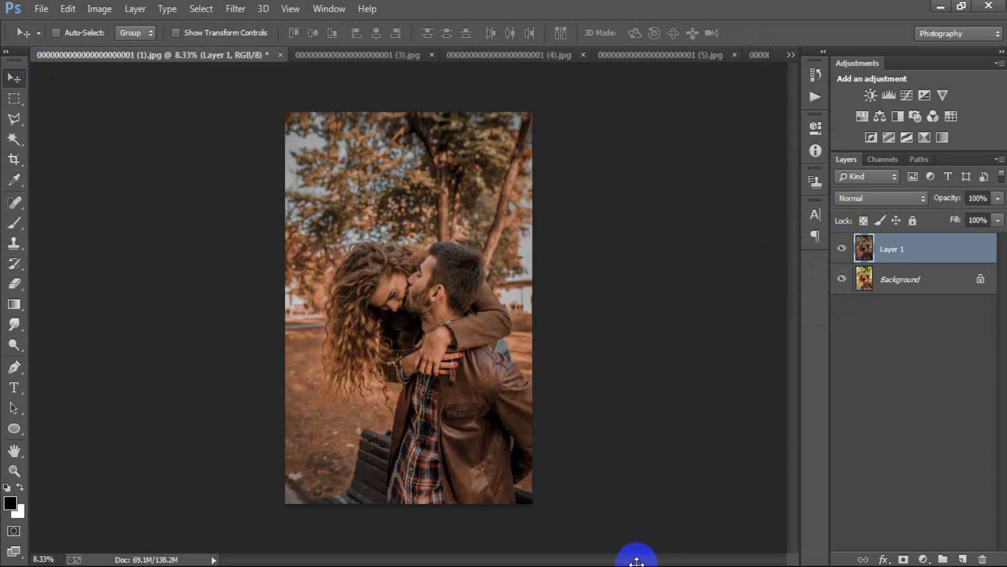